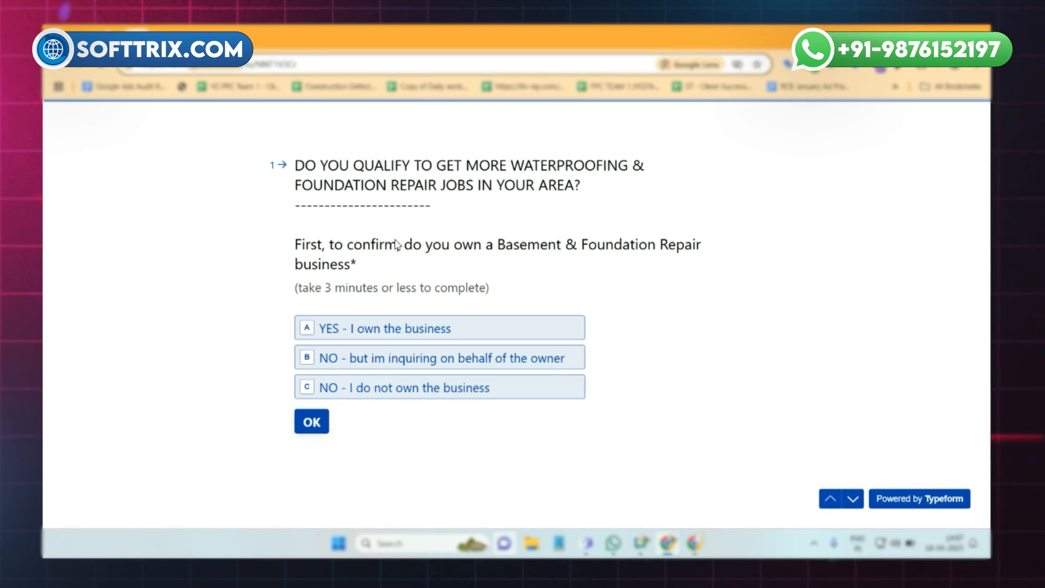
- Switch to the LastPass Sharing Center and launch the shared typeform.com login
click(697, 545)
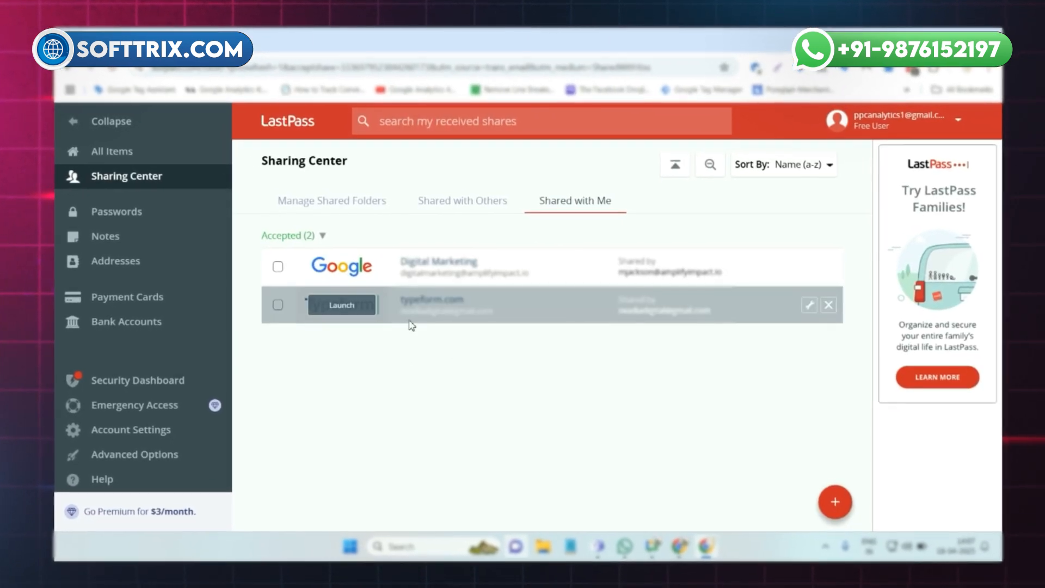
click(347, 310)
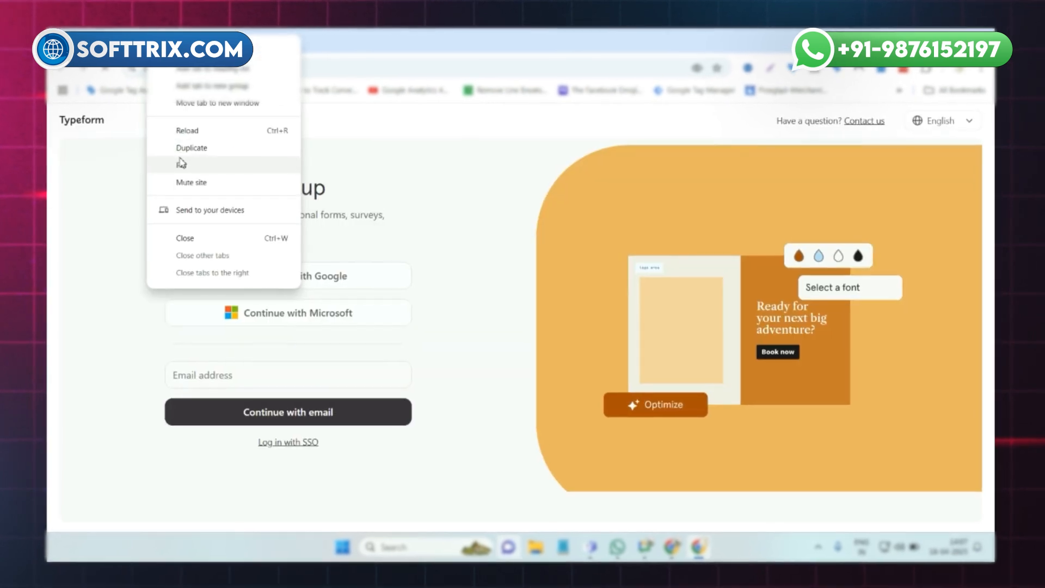
click(275, 361)
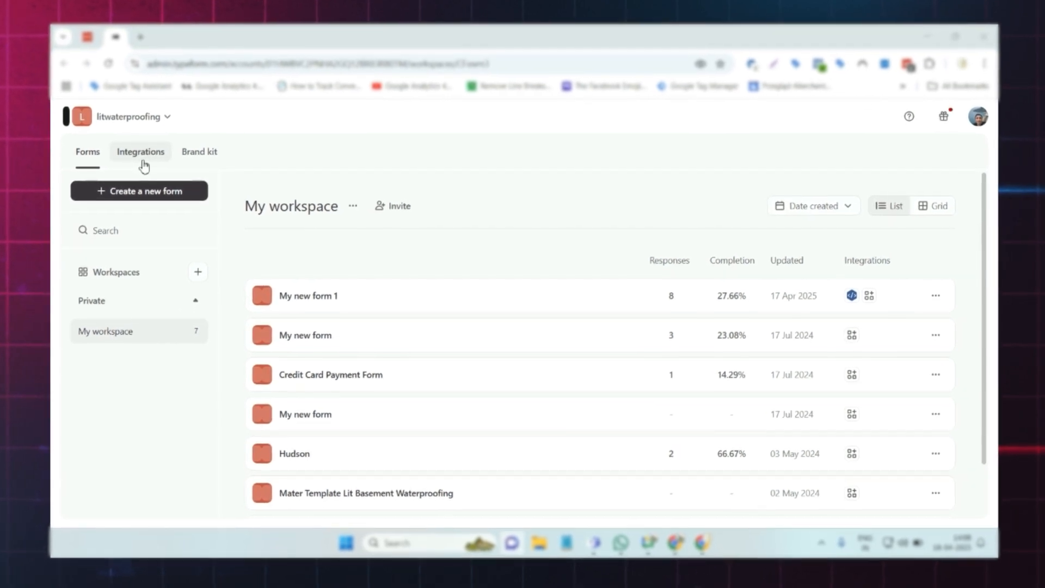
- Open the Facebook Pixel integration from Typeform's Apps & Integrations directory and review its description
click(140, 162)
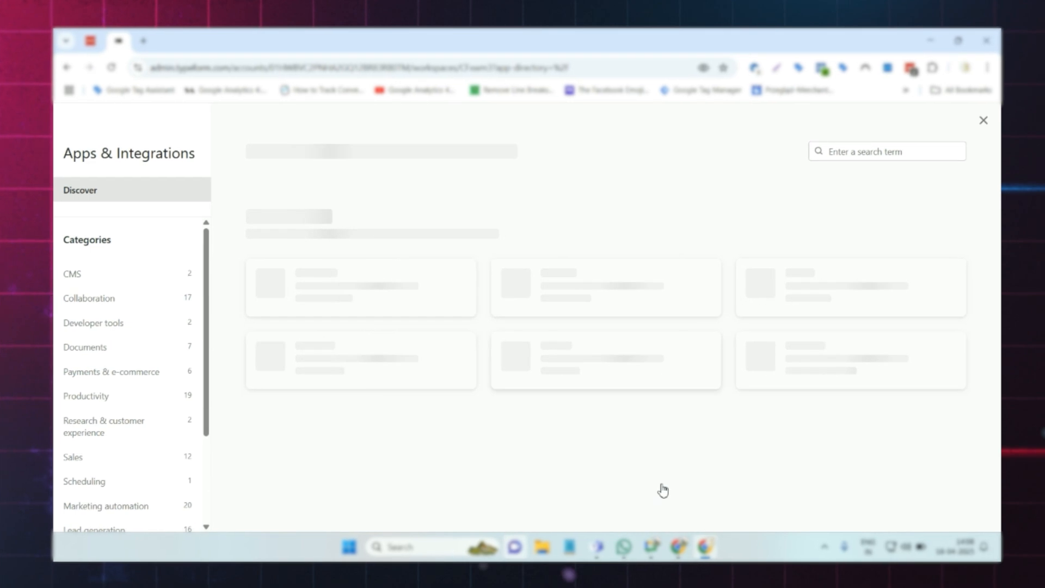
scroll(545, 311, down, 3)
scroll(570, 312, down, 10)
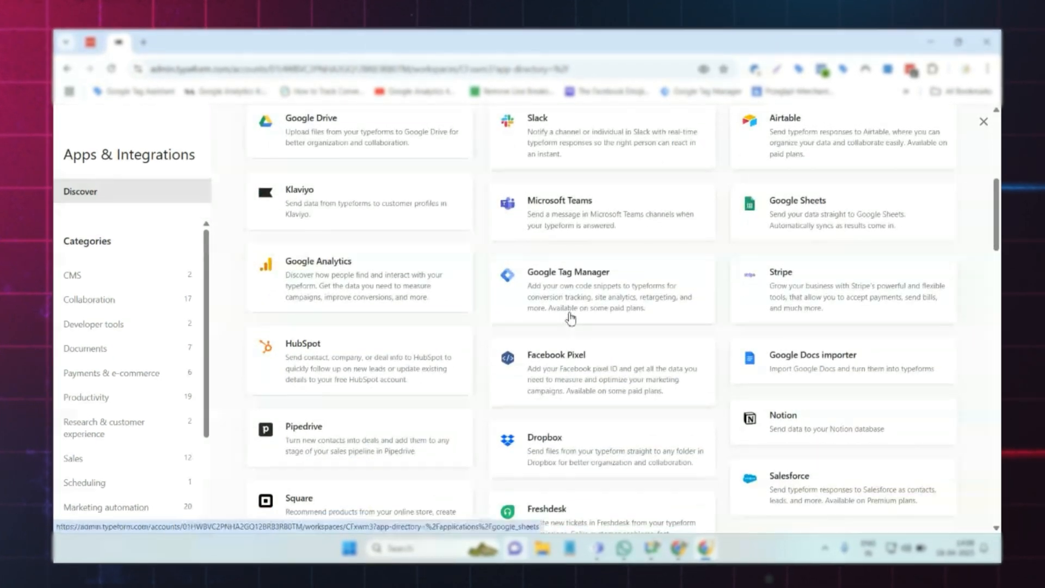
scroll(565, 312, up, 10)
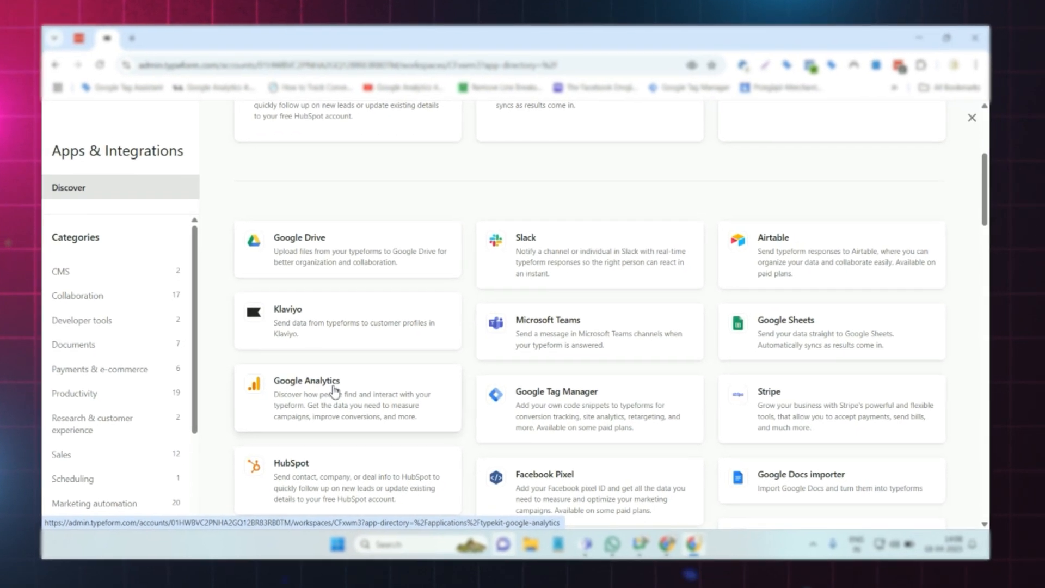
scroll(382, 254, down, 2)
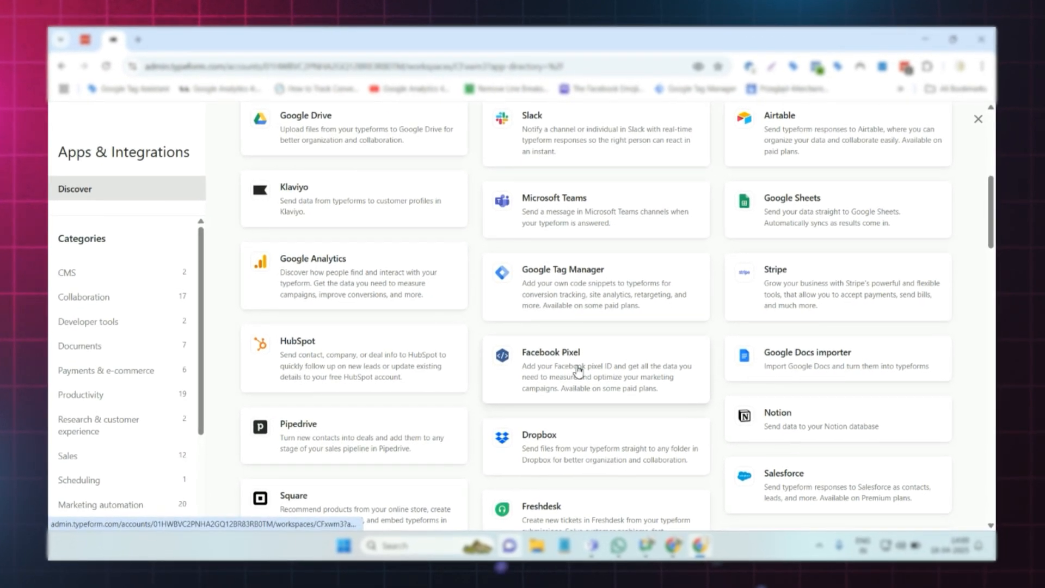
click(581, 371)
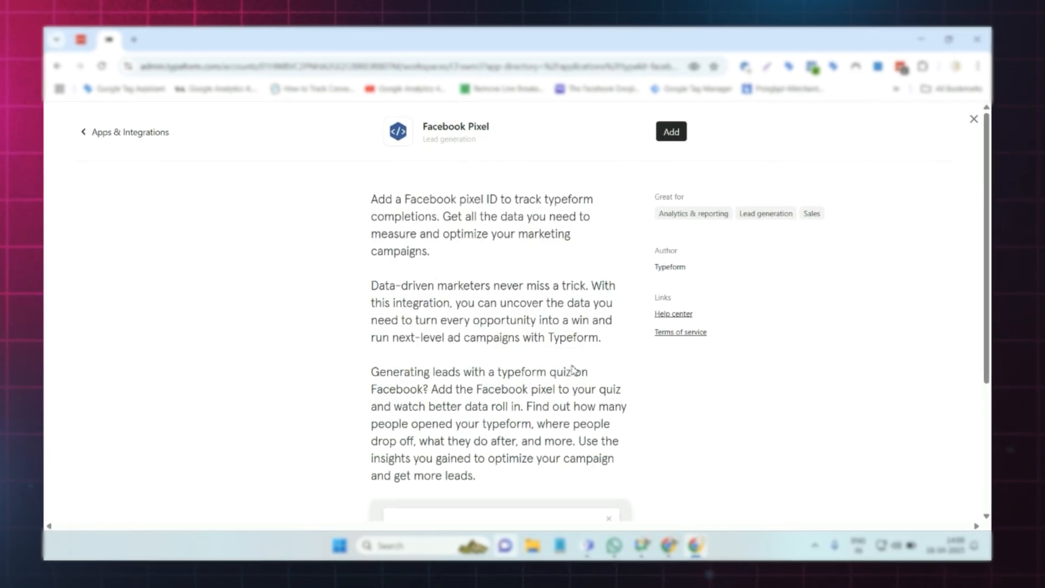
scroll(513, 343, down, 2)
scroll(511, 343, up, 2)
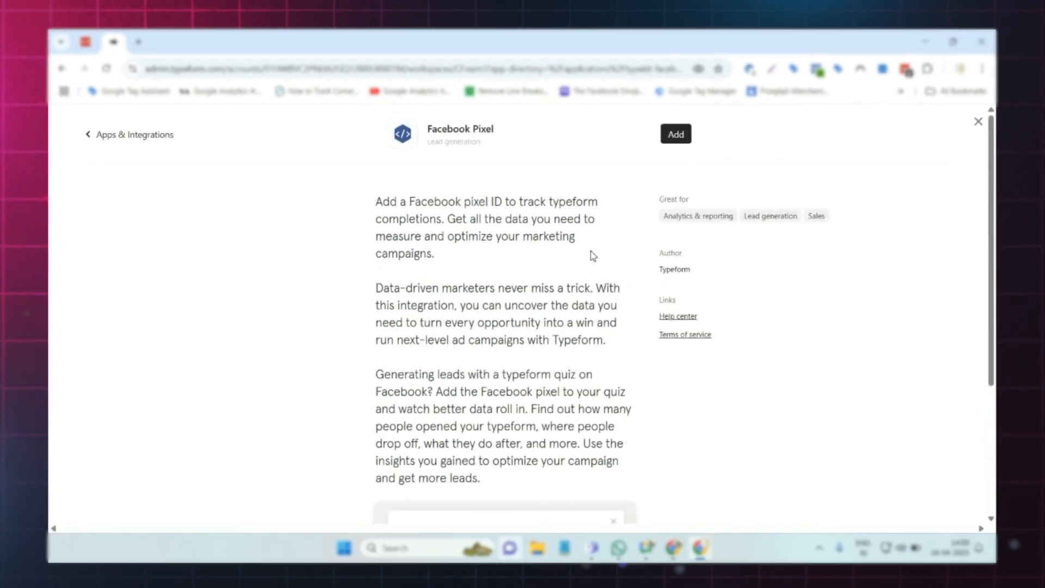
- Add the Facebook Pixel integration, connect it to the typeform My new form 1, and save its pixel ID settings
click(670, 136)
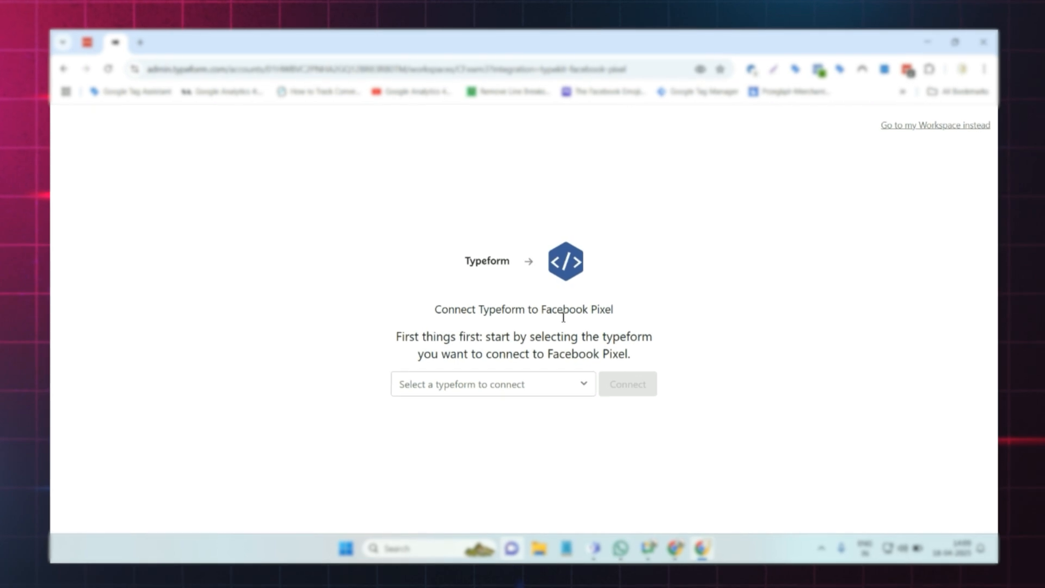
click(553, 385)
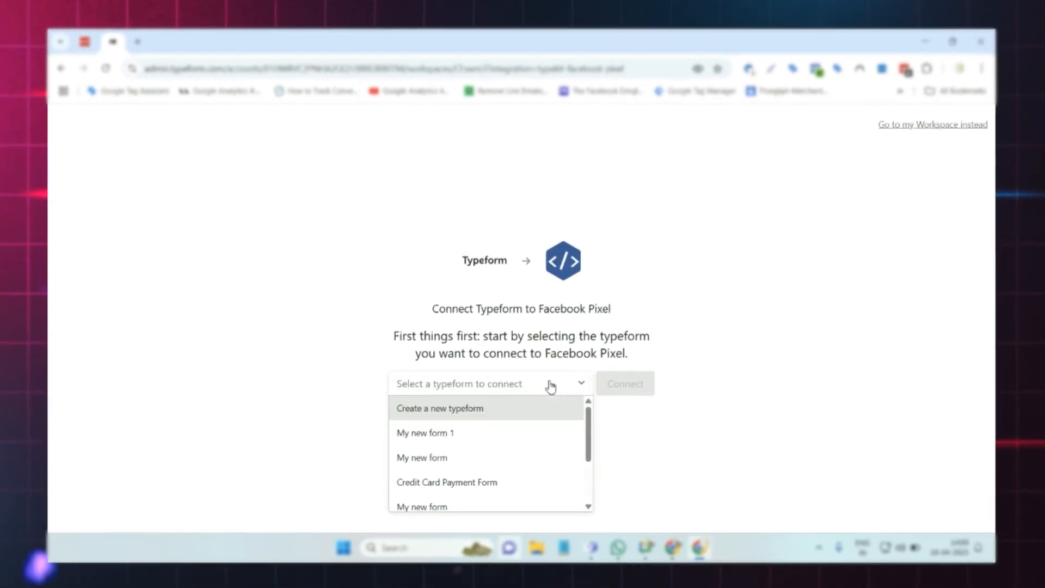
click(449, 438)
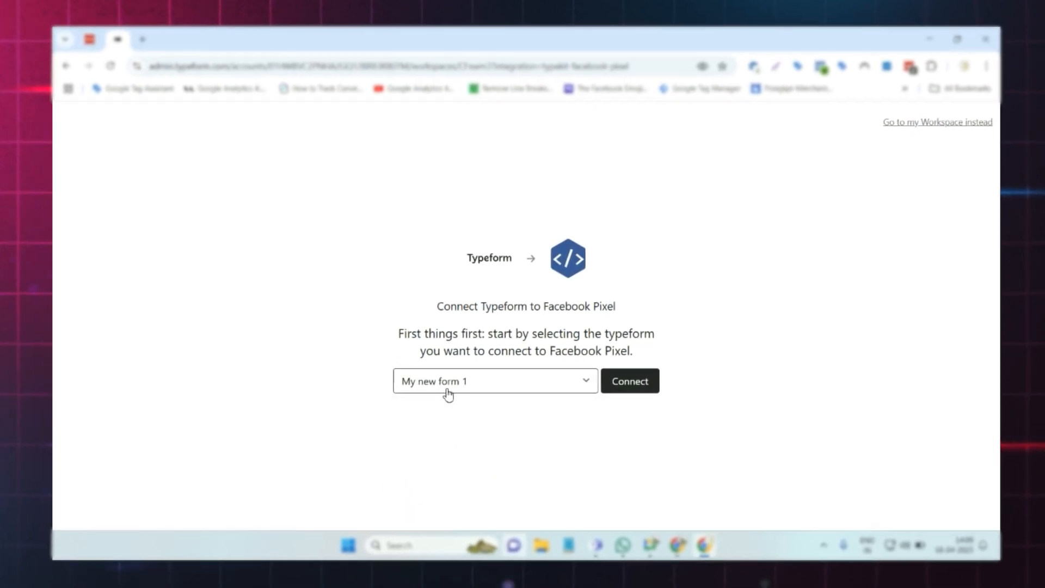
click(611, 390)
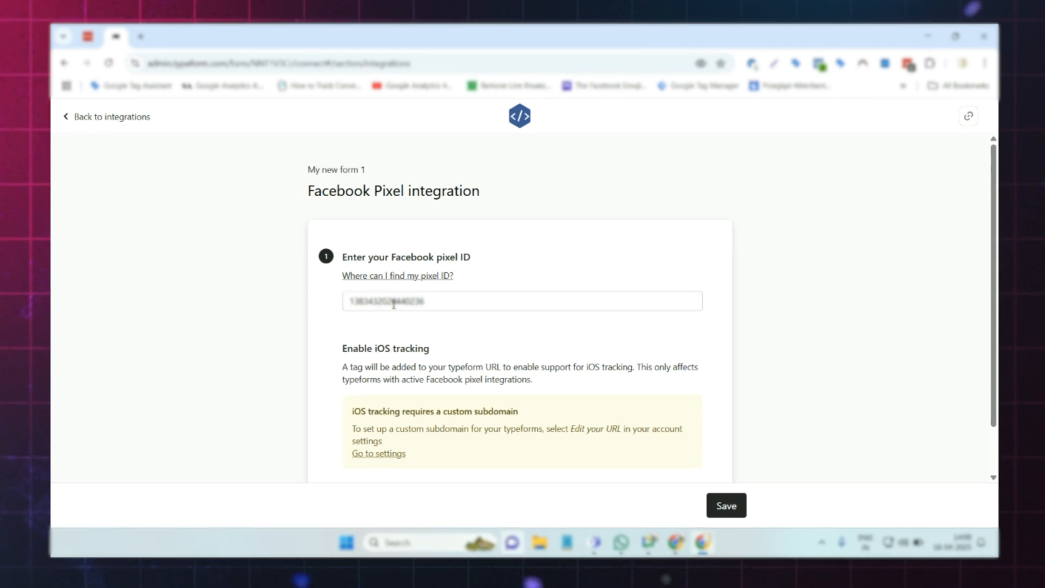
click(736, 508)
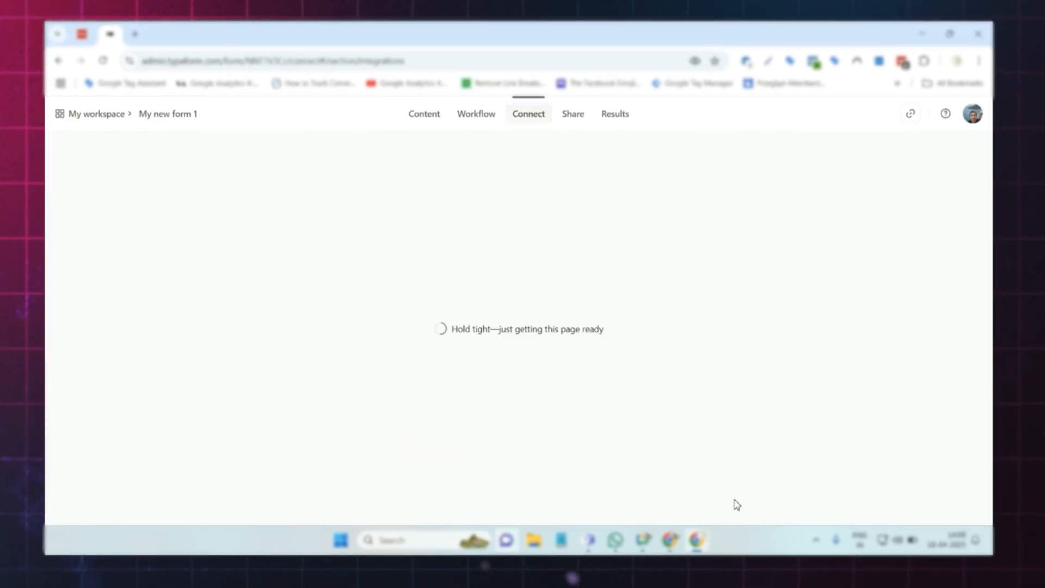
- Check the Facebook Pixel entry in the form's integrations list, then return to My workspace
scroll(570, 338, down, 7)
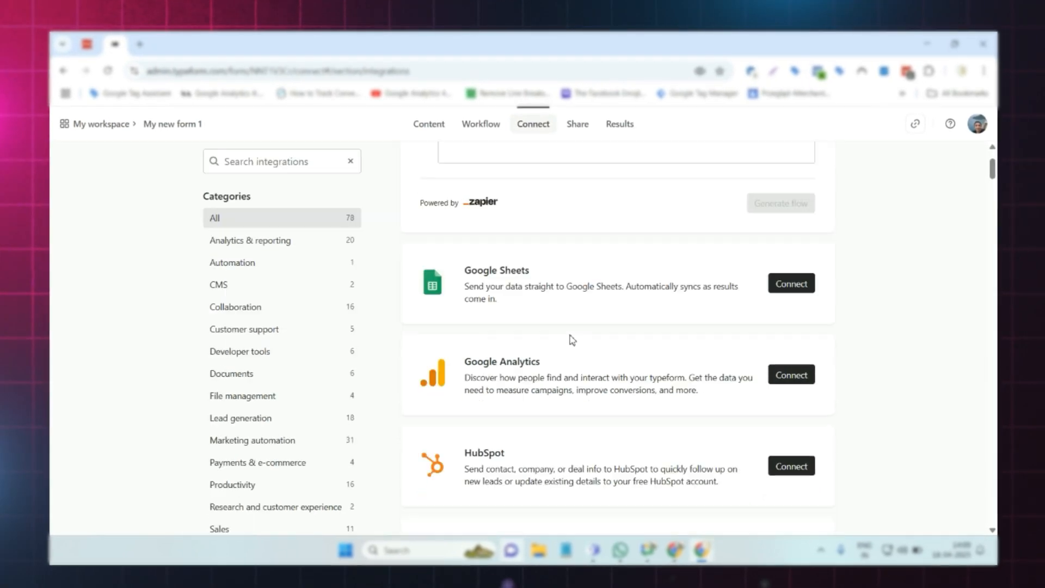
scroll(571, 338, up, 1)
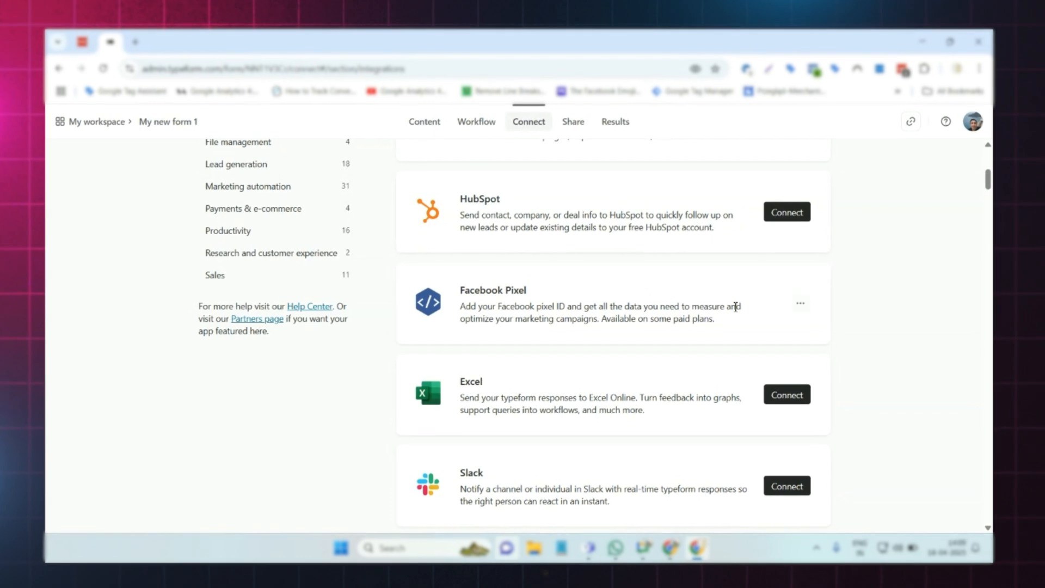
scroll(735, 305, up, 3)
scroll(337, 271, up, 2)
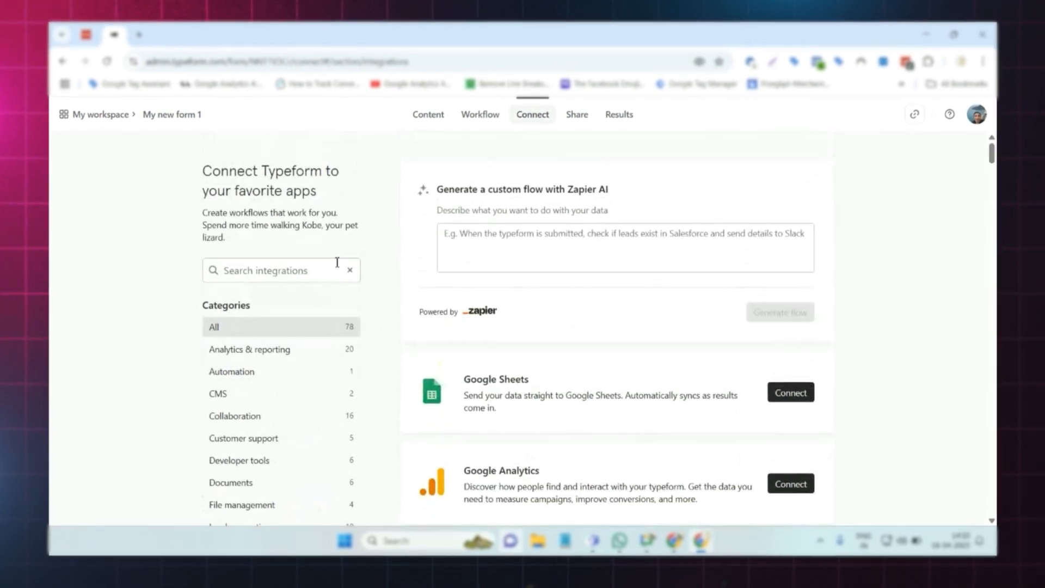
click(91, 128)
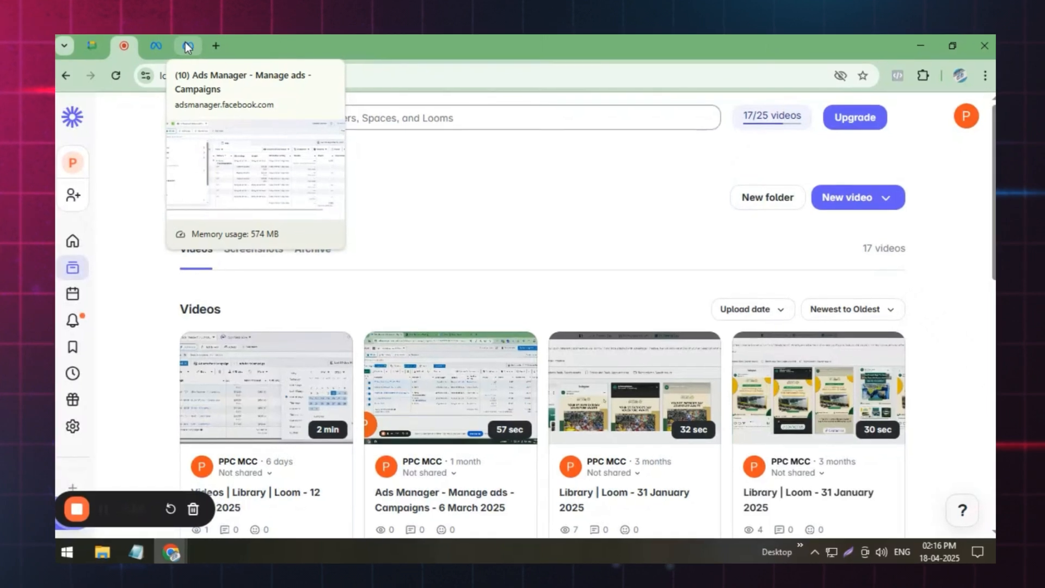
- Switch to Meta Ads Manager's Campaigns page, dismiss the search filter list, and close the spare Meta tab
click(185, 48)
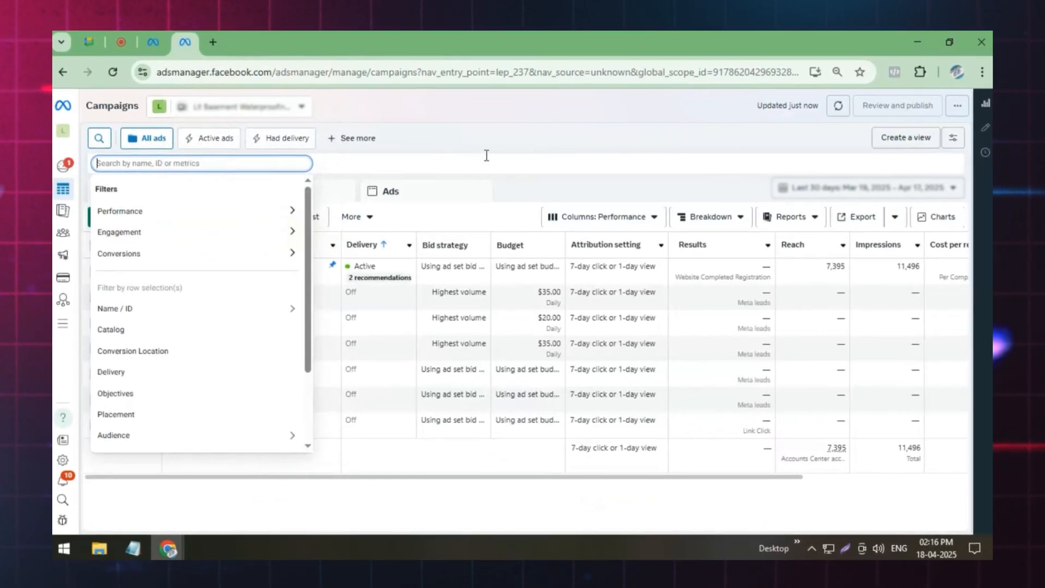
click(487, 156)
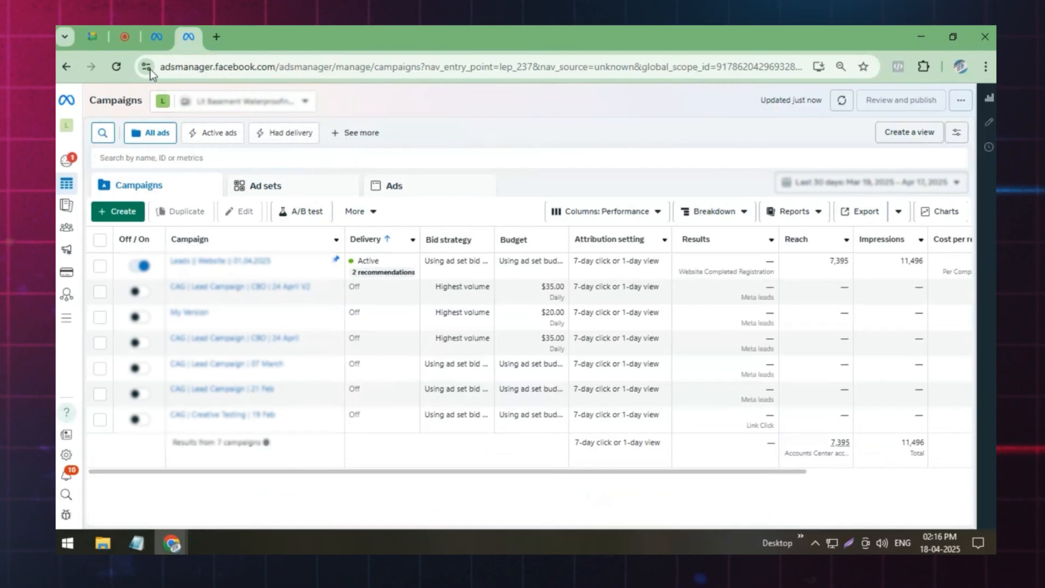
middle_click(157, 38)
- Open Events Manager from Ads Manager's tools in a separate tab, pin that tab, and switch to it
click(68, 323)
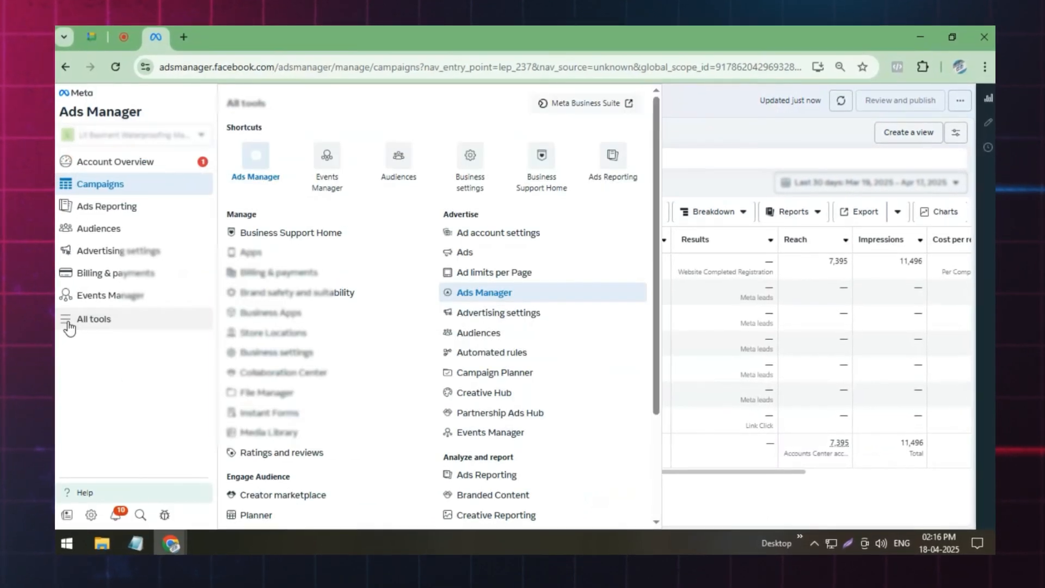
click(332, 185)
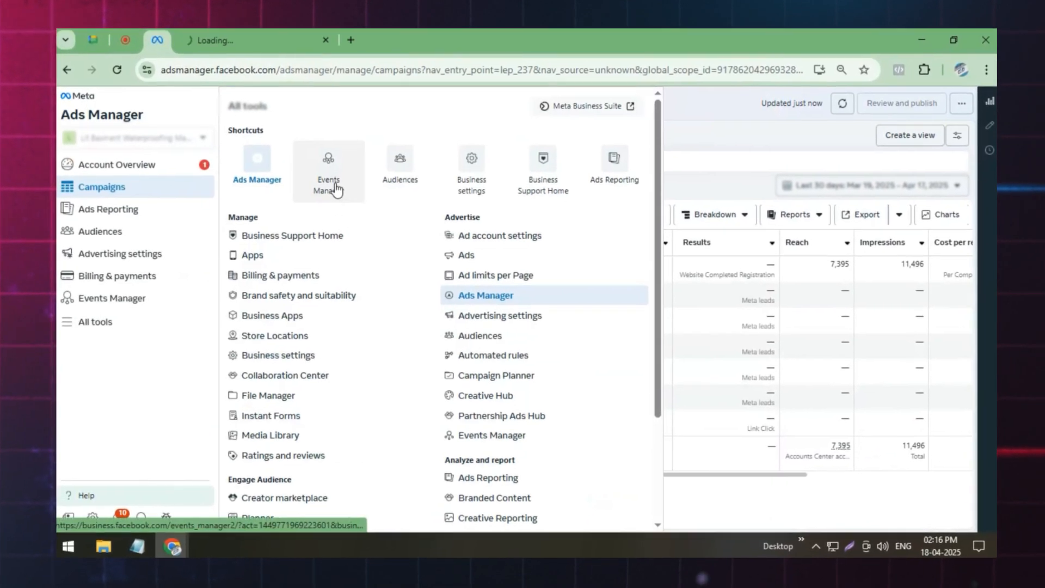
right_click(209, 40)
click(232, 187)
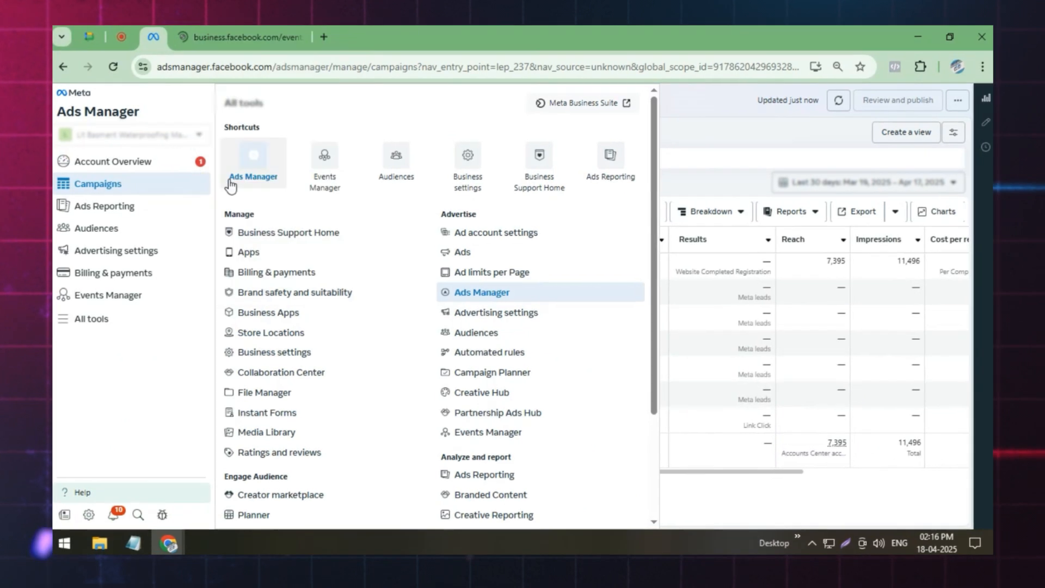
click(185, 38)
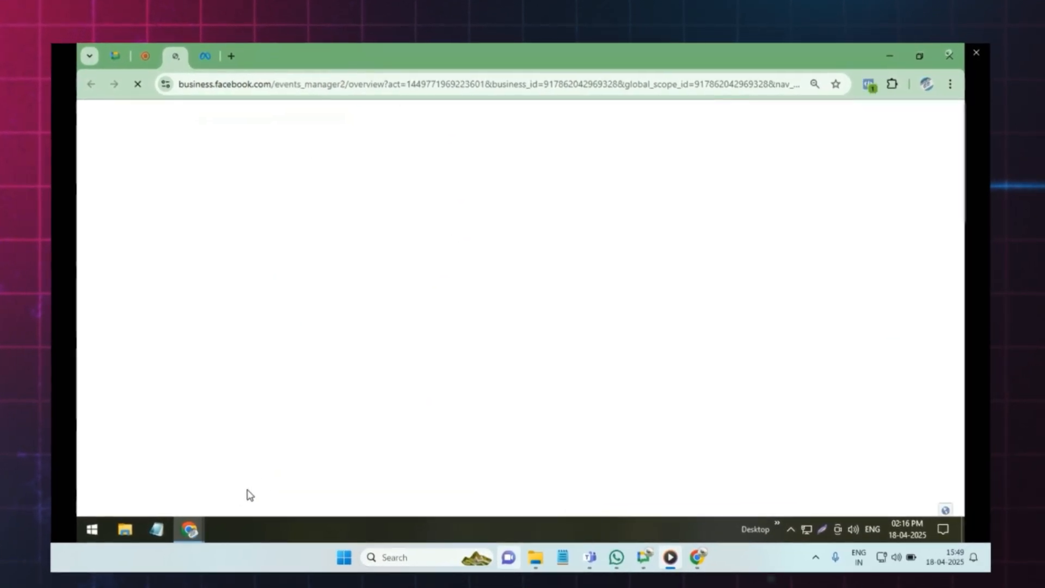
- Open the Litbasementwaterproofing pixel's data source overview and examine its event activity and the Typeform events it receives
mouse_move(208, 521)
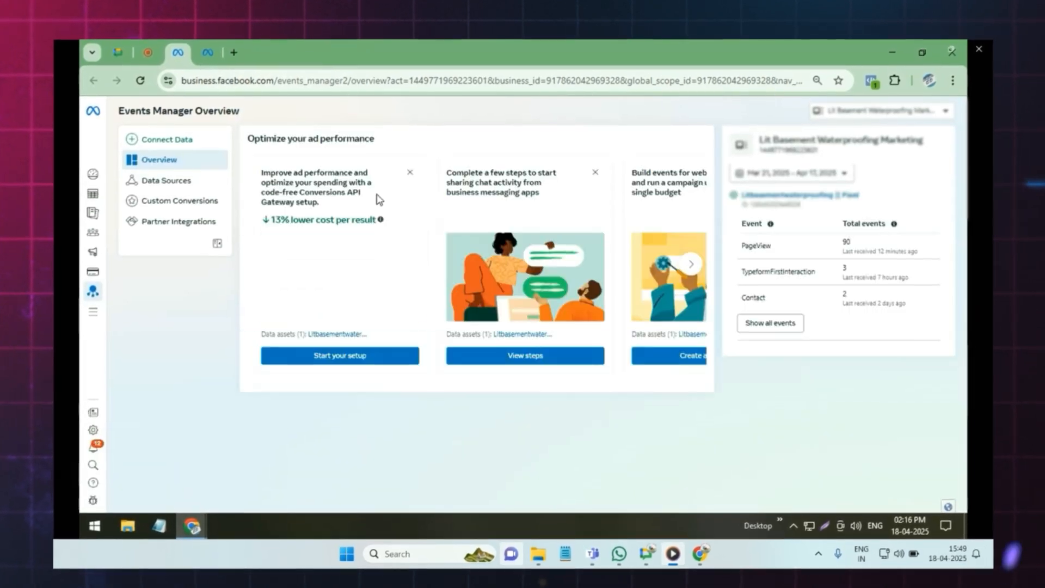
click(808, 202)
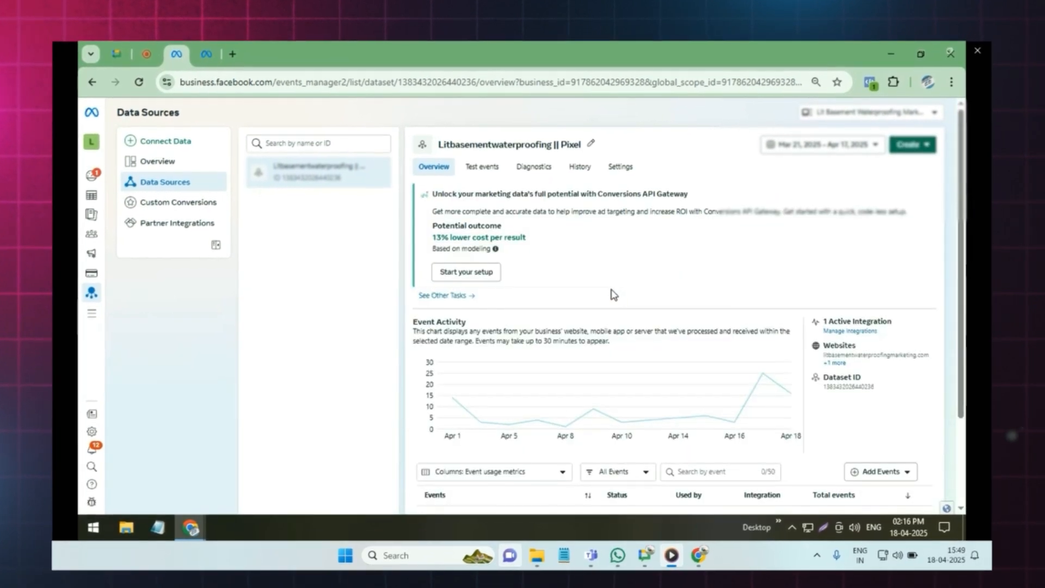
scroll(616, 289, down, 3)
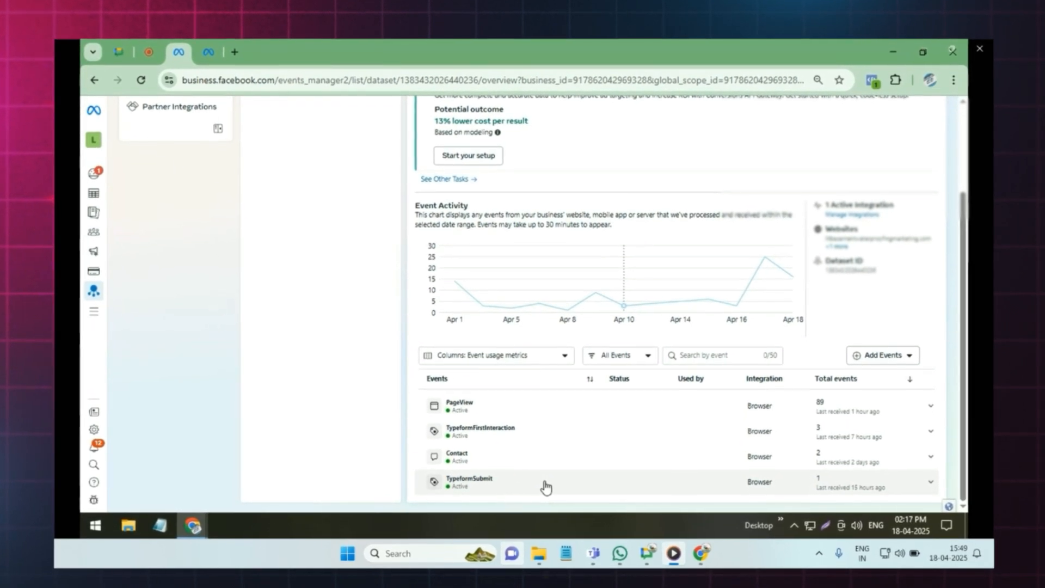
scroll(359, 410, up, 2)
scroll(358, 413, down, 1)
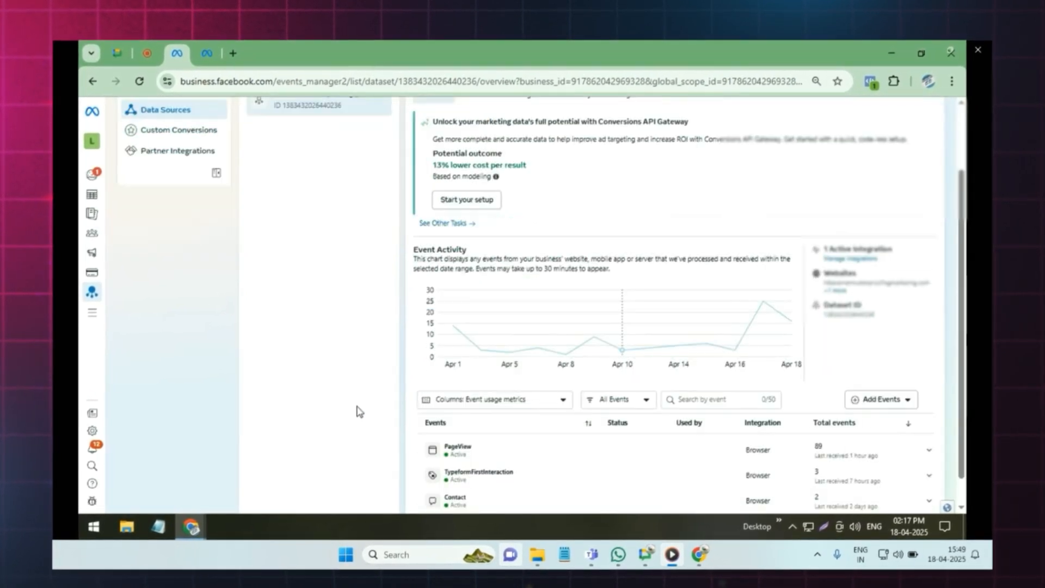
scroll(376, 412, down, 1)
scroll(414, 415, up, 2)
scroll(342, 436, down, 2)
scroll(350, 419, up, 2)
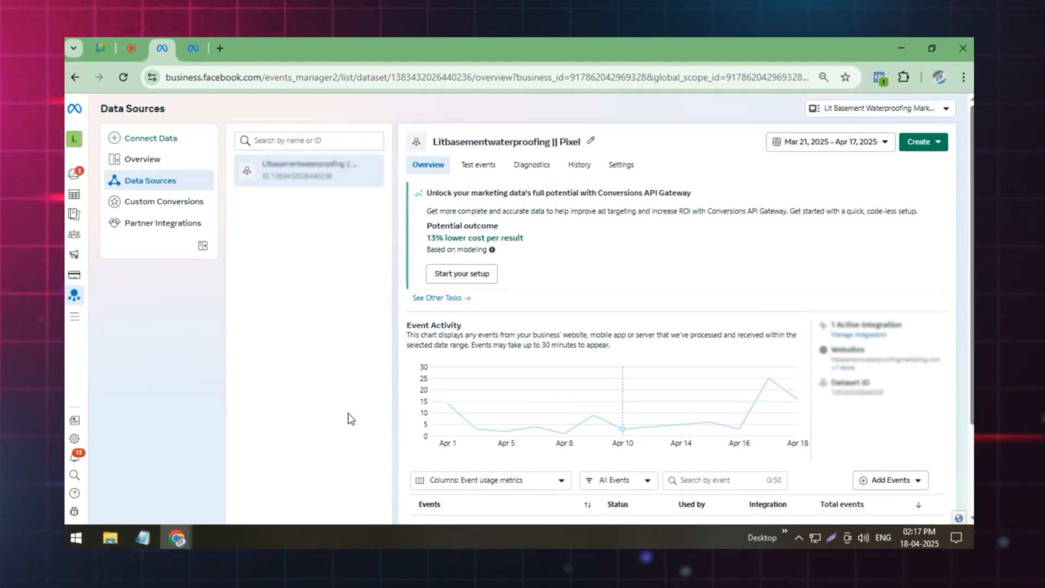
scroll(351, 418, down, 2)
scroll(454, 427, up, 2)
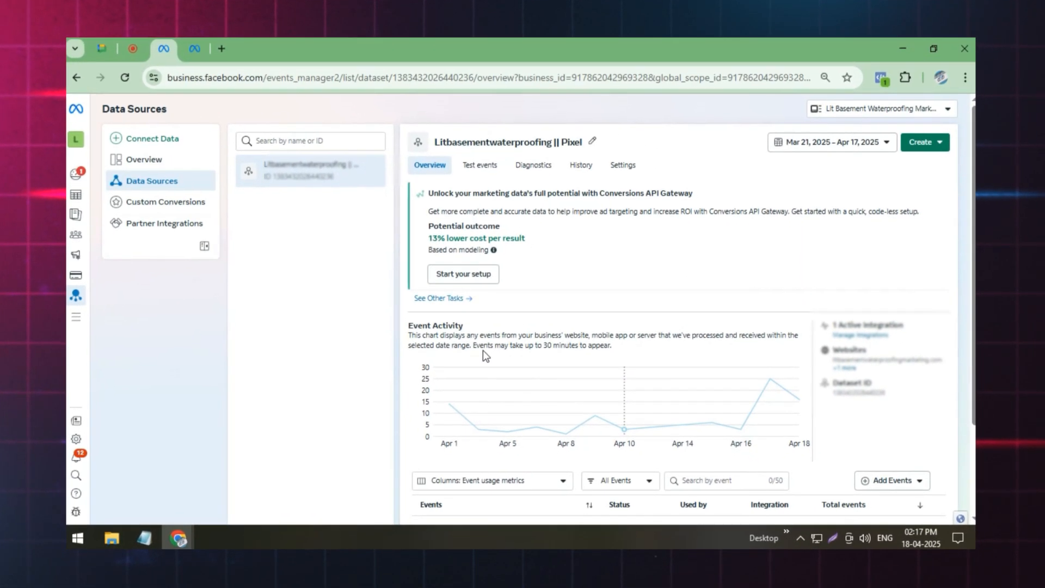
scroll(484, 352, down, 2)
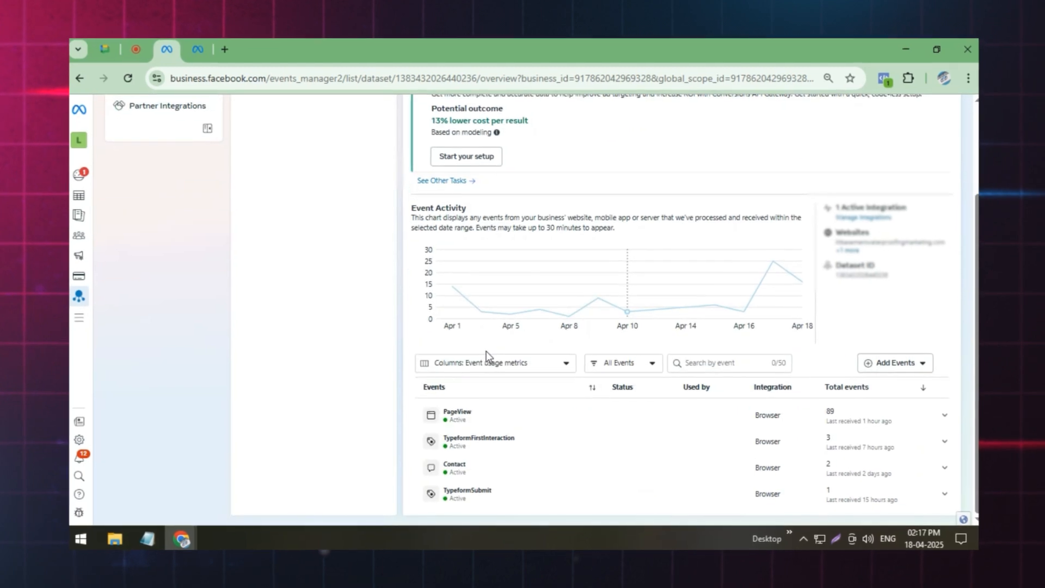